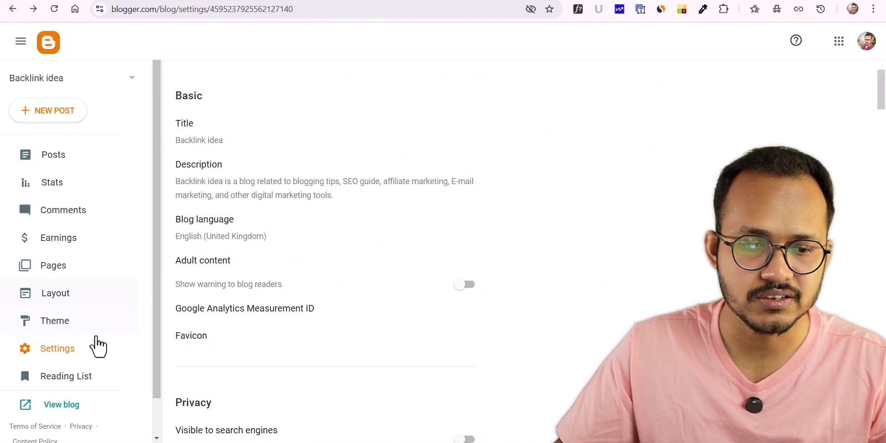
Set the blog's reader access permission to Private to authors and save it.
{"action": "scroll", "coordinate": [362, 281], "scroll_direction": "down", "scroll_amount": 9}
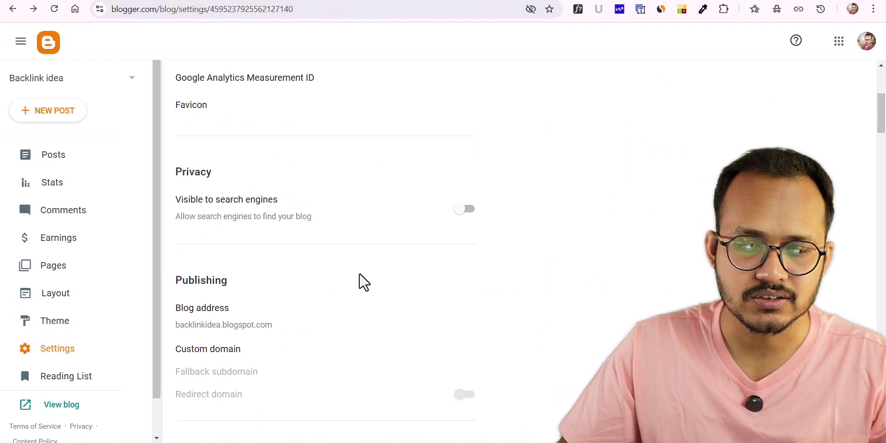
{"action": "scroll", "coordinate": [281, 239], "scroll_direction": "down", "scroll_amount": 8}
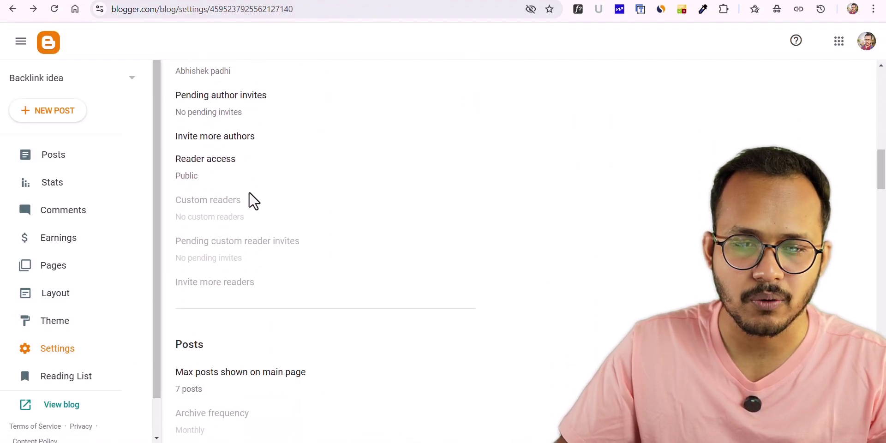
{"action": "scroll", "coordinate": [200, 249], "scroll_direction": "up", "scroll_amount": 2}
{"action": "left_click", "coordinate": [197, 243]}
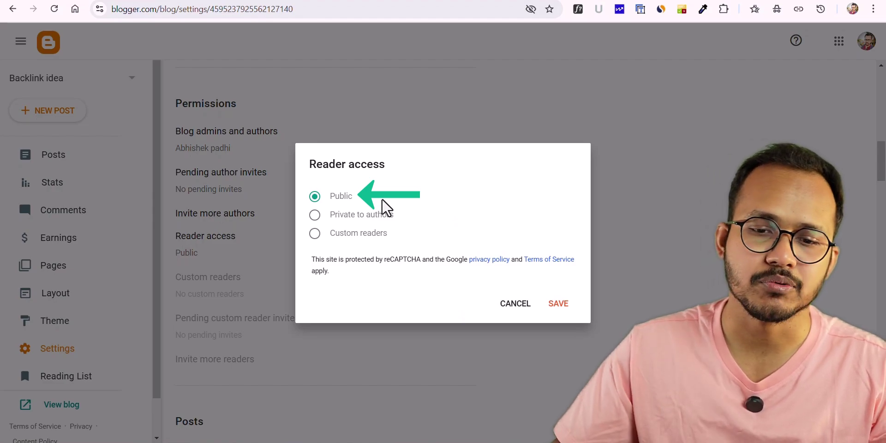
{"action": "left_click", "coordinate": [349, 215]}
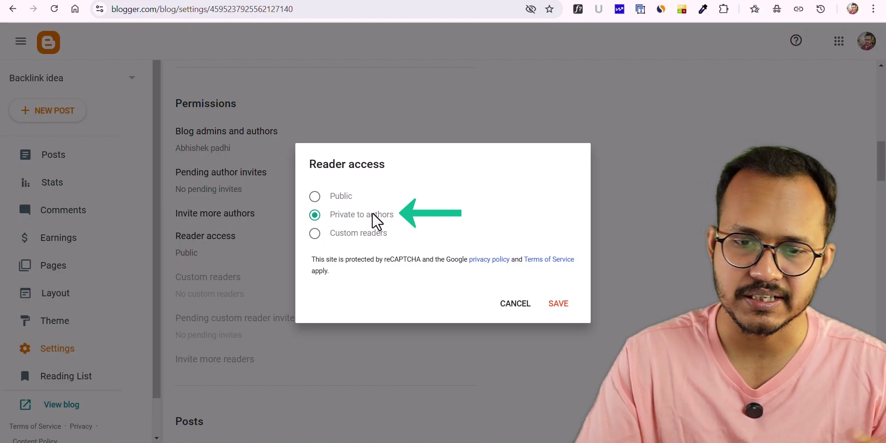
{"action": "left_click", "coordinate": [557, 304]}
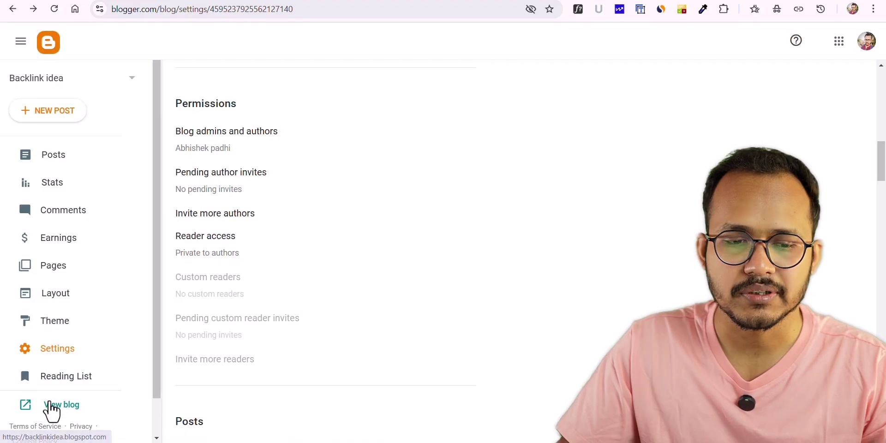
View the live blog and load its copied base address in an incognito window to check visitor access.
{"action": "left_click", "coordinate": [51, 406]}
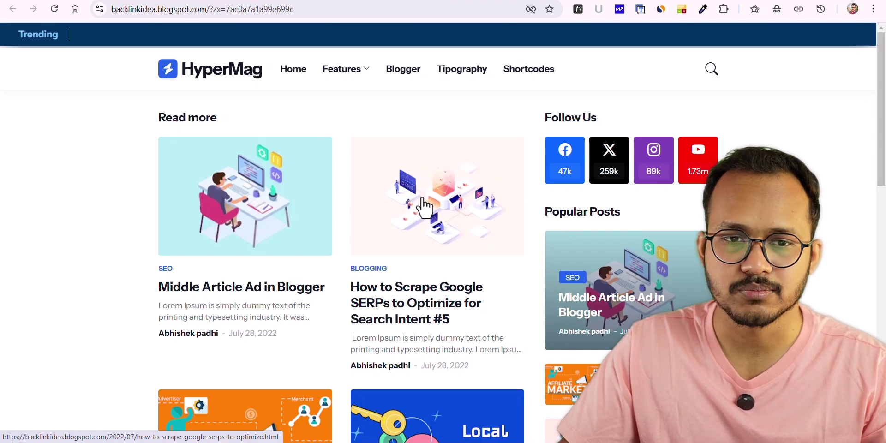
{"action": "left_click_drag", "start_coordinate": [209, 9], "coordinate": [95, 18]}
{"action": "key", "text": "ctrl+c"}
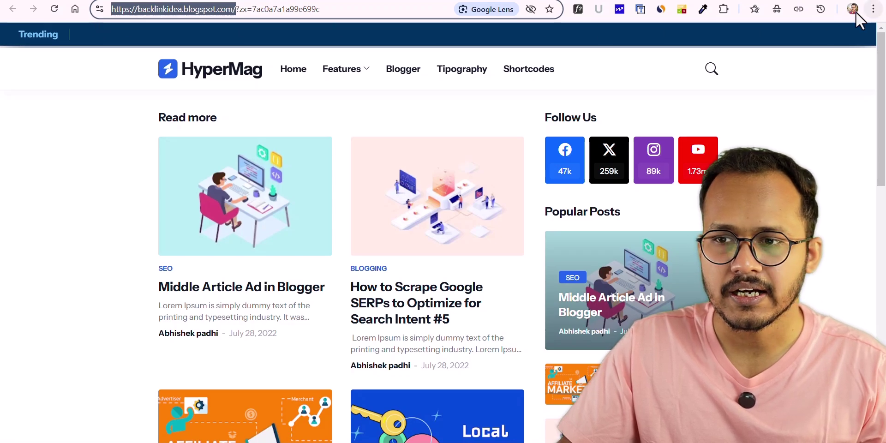
{"action": "left_click", "coordinate": [873, 9]}
{"action": "left_click", "coordinate": [803, 65]}
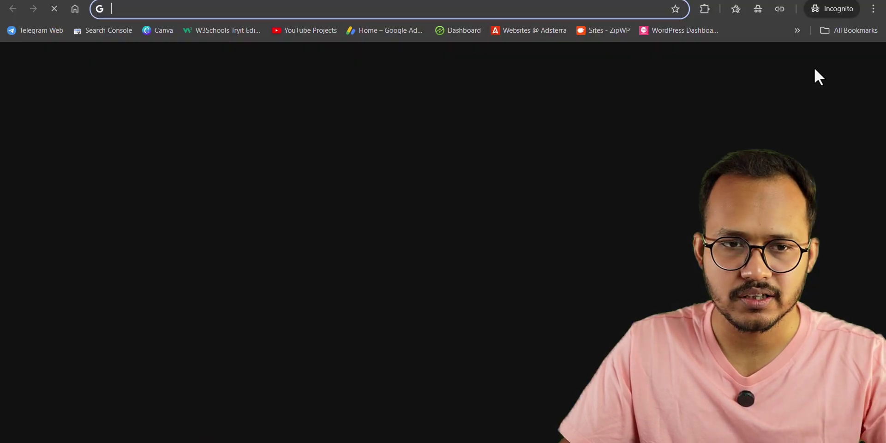
{"action": "key", "text": "ctrl+v"}
{"action": "key", "text": "Return"}
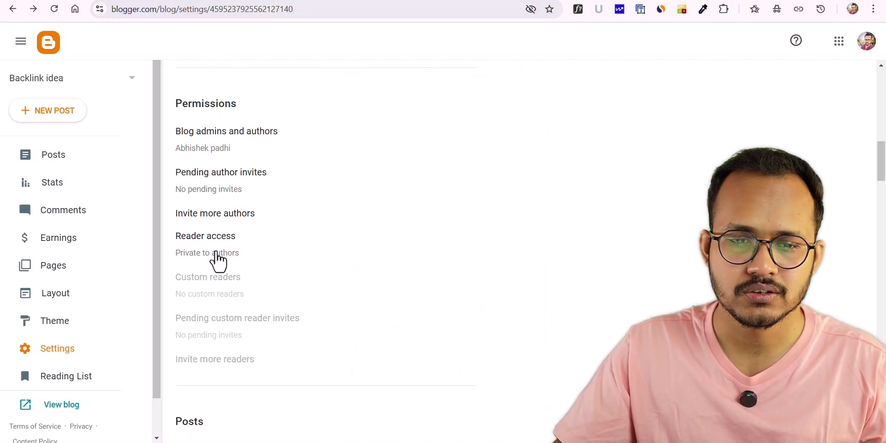
Set the blog's reader access to Custom readers, save it, and check the custom readers list without changing it.
{"action": "left_click", "coordinate": [215, 248]}
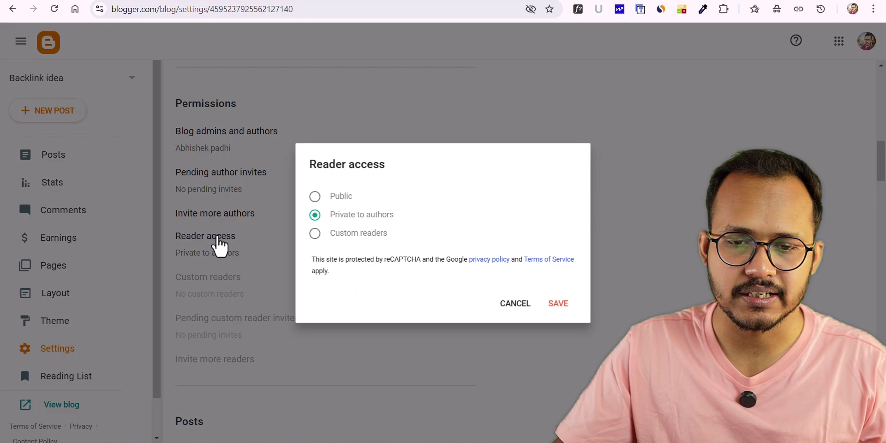
{"action": "left_click", "coordinate": [316, 234]}
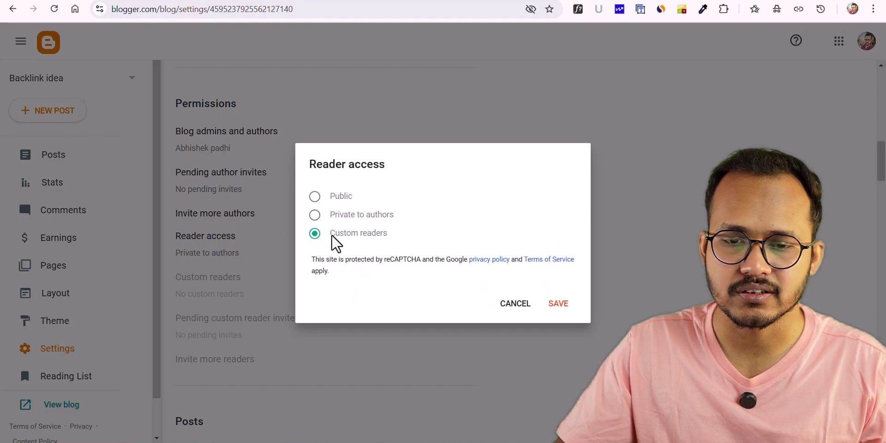
{"action": "left_click", "coordinate": [566, 305]}
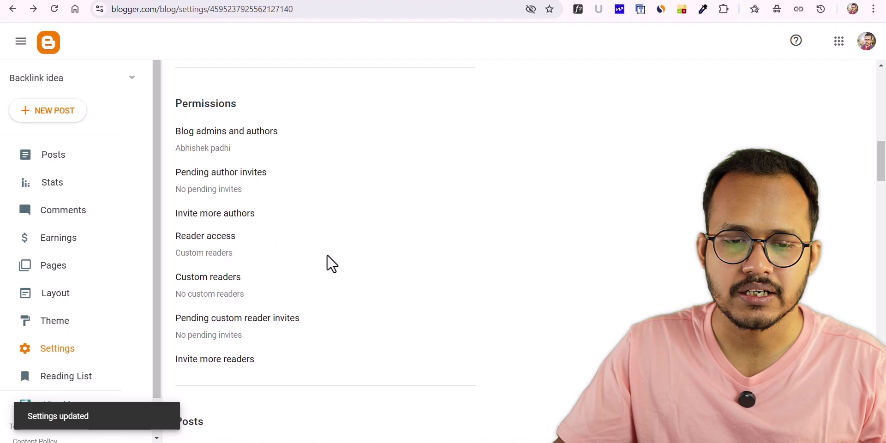
{"action": "left_click", "coordinate": [230, 279]}
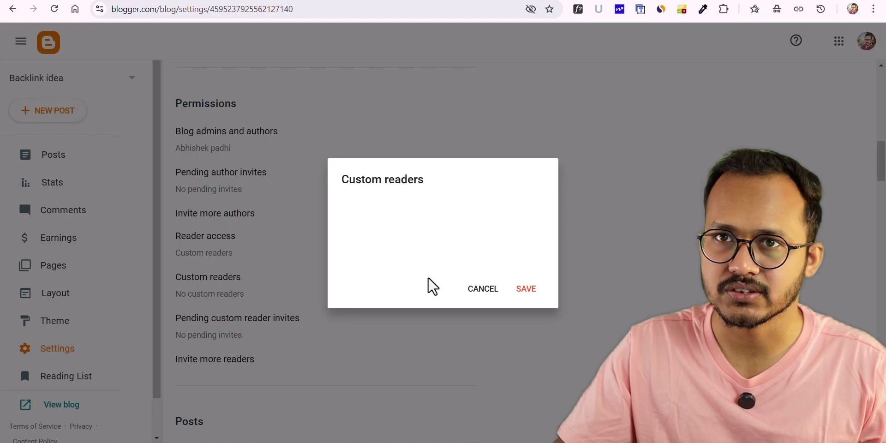
{"action": "left_click", "coordinate": [482, 290]}
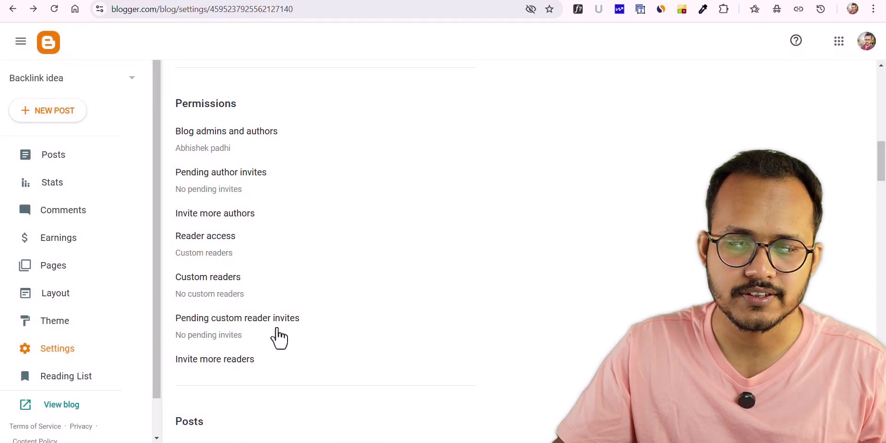
Send a custom reader invitation for the blog to the invitee's e-mail address.
{"action": "left_click", "coordinate": [224, 365]}
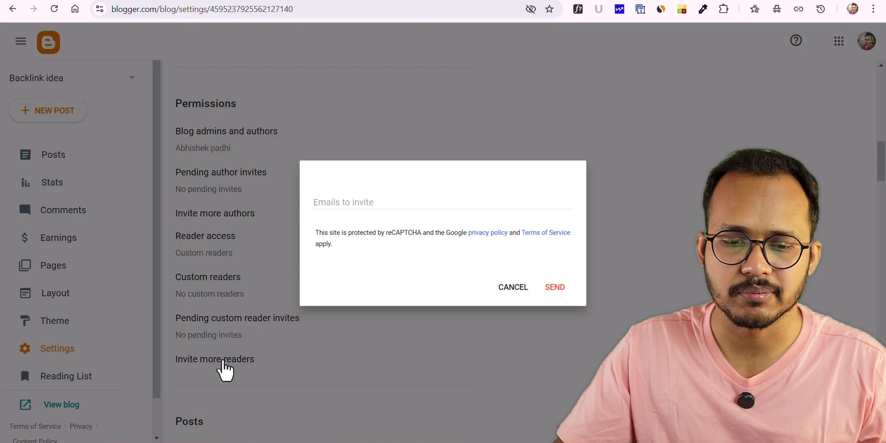
{"action": "left_click", "coordinate": [379, 215]}
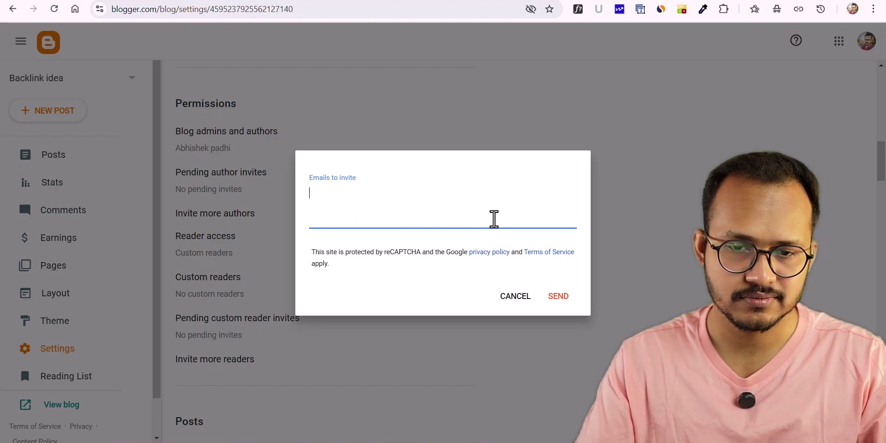
{"action": "key", "text": "ctrl+v"}
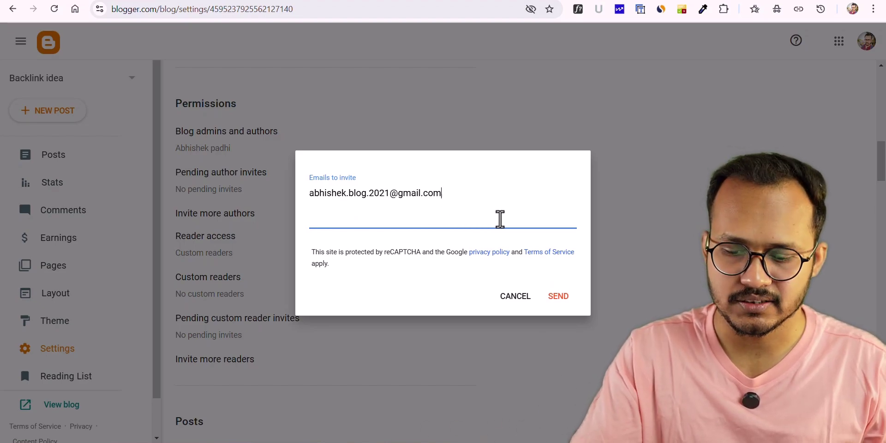
{"action": "type", "text": ","}
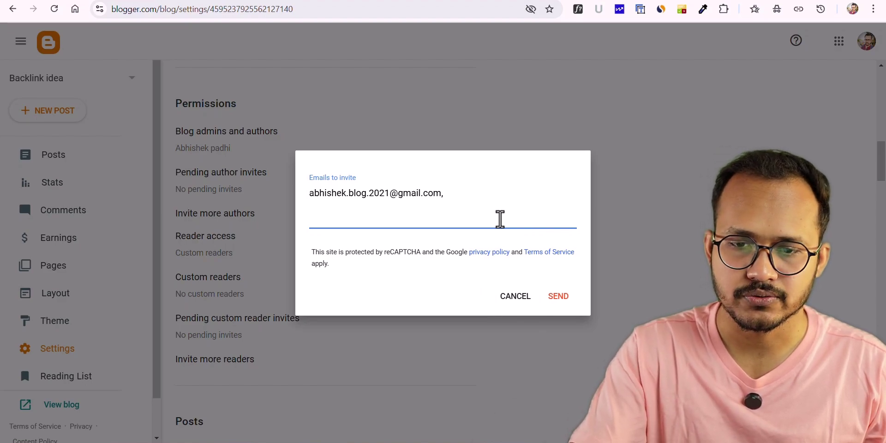
{"action": "key", "text": "BackSpace"}
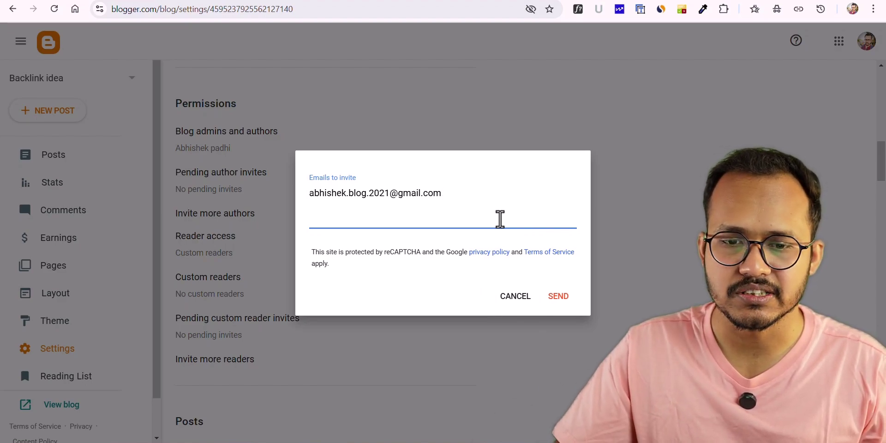
{"action": "left_click", "coordinate": [559, 297]}
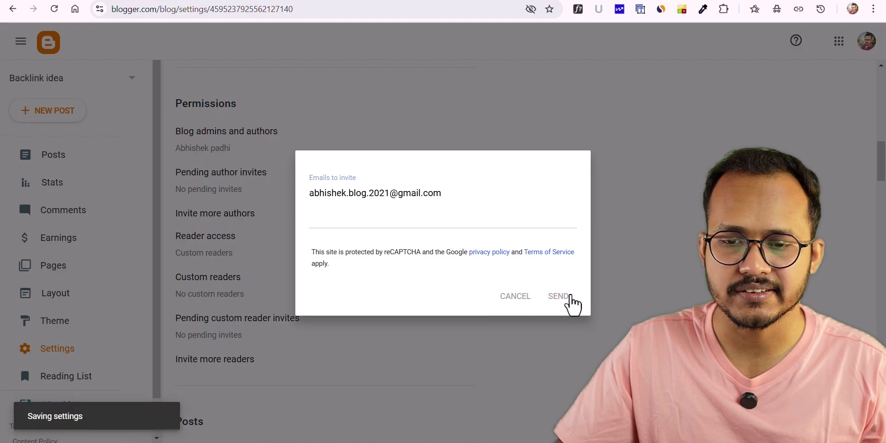
Switch to the invitee's Gmail, accept the invitation to view Backlink idea, and view the blog as that reader.
{"action": "key", "text": "alt+Tab"}
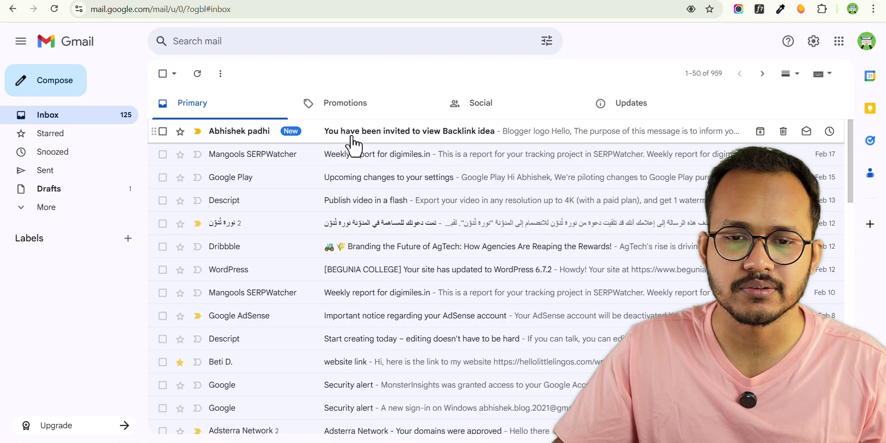
{"action": "left_click", "coordinate": [457, 136]}
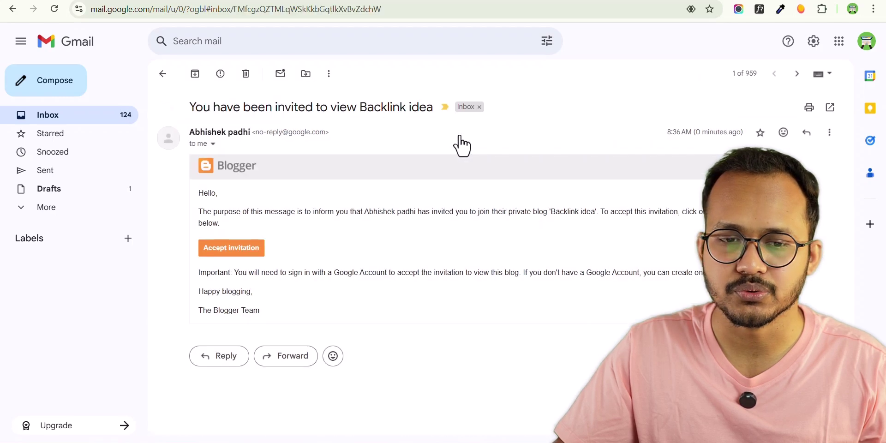
{"action": "left_click", "coordinate": [236, 253]}
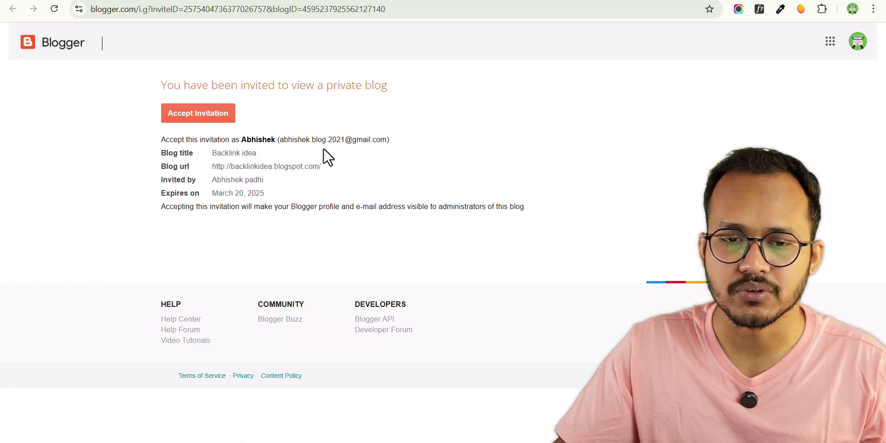
{"action": "left_click", "coordinate": [198, 115]}
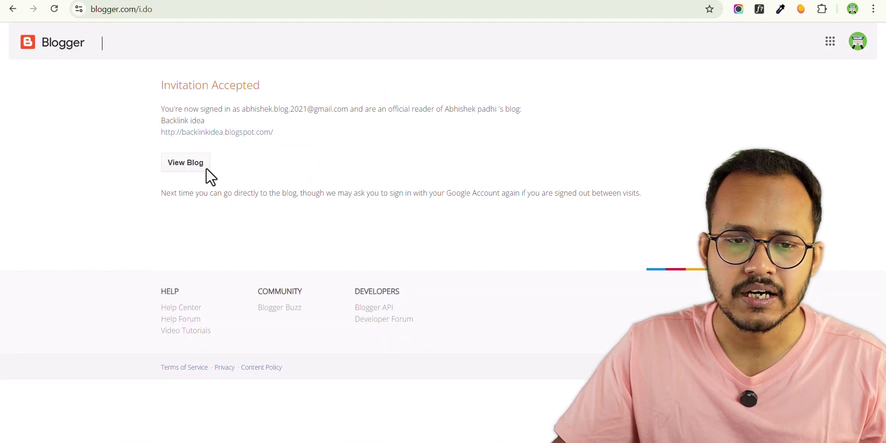
{"action": "left_click", "coordinate": [184, 168]}
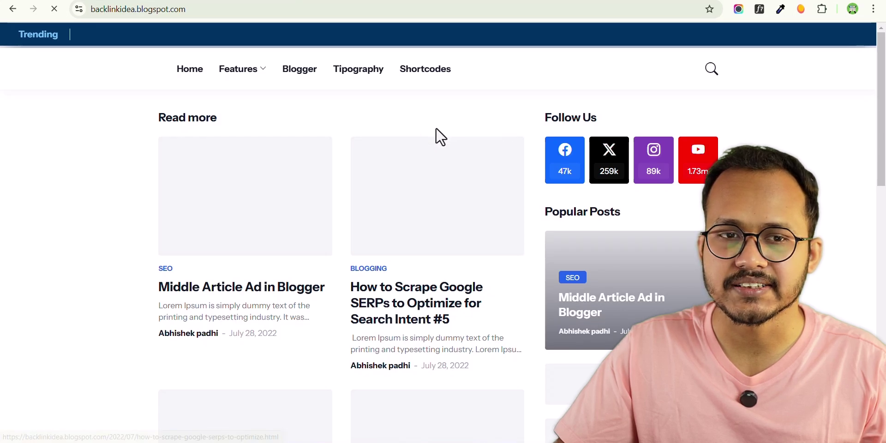
{"action": "left_click_drag", "start_coordinate": [881, 123], "coordinate": [830, 65]}
Copy the blog's address from the invited reader's browser and load it in a new incognito window to test access.
{"action": "left_click", "coordinate": [224, 9]}
{"action": "key", "text": "ctrl+c"}
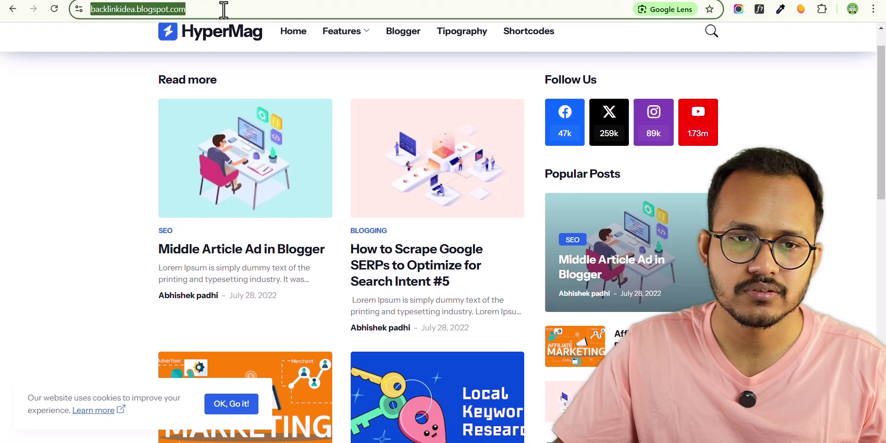
{"action": "left_click", "coordinate": [873, 9]}
{"action": "left_click", "coordinate": [790, 66]}
{"action": "key", "text": "ctrl+v"}
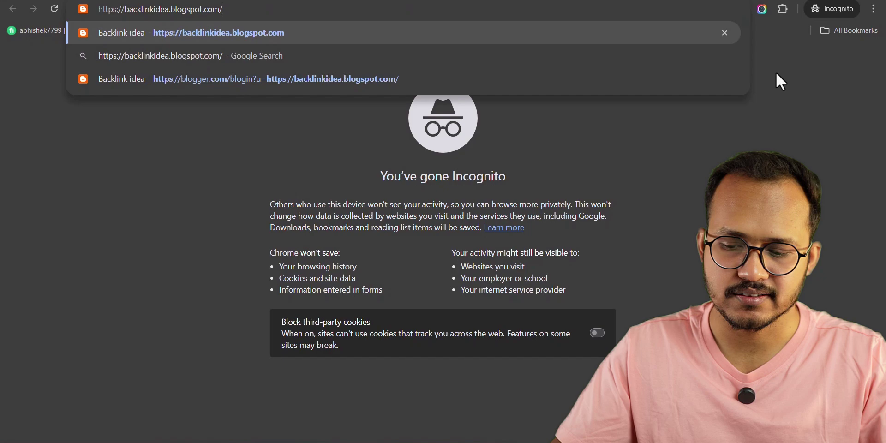
{"action": "key", "text": "Return"}
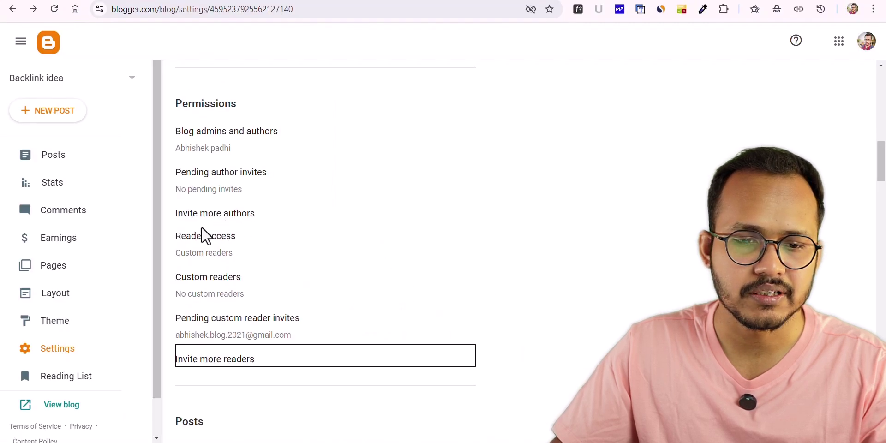
Set the blog's reader access to Public, save it, and reopen the reader access options.
{"action": "left_click", "coordinate": [199, 249]}
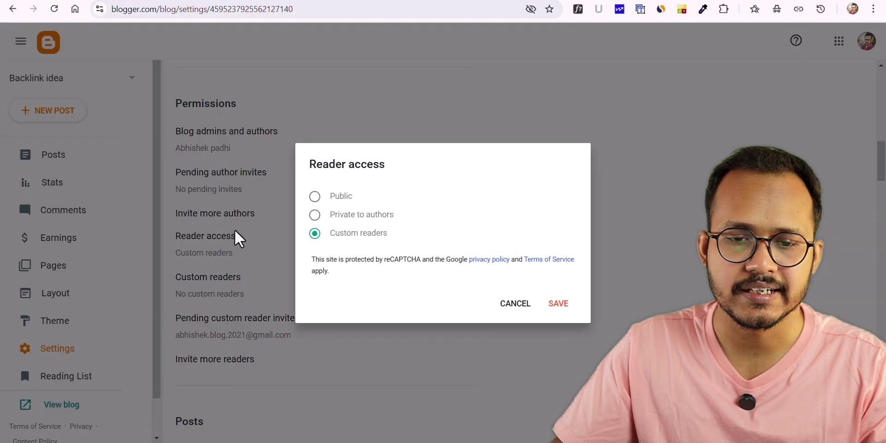
{"action": "left_click", "coordinate": [314, 196]}
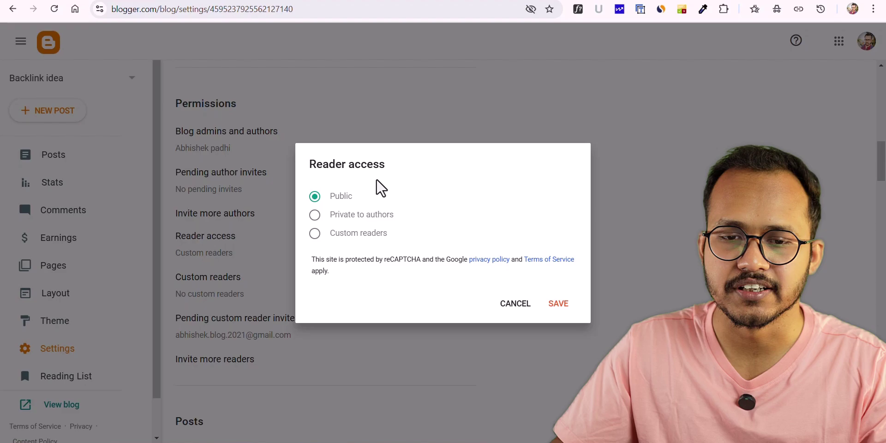
{"action": "left_click", "coordinate": [558, 303]}
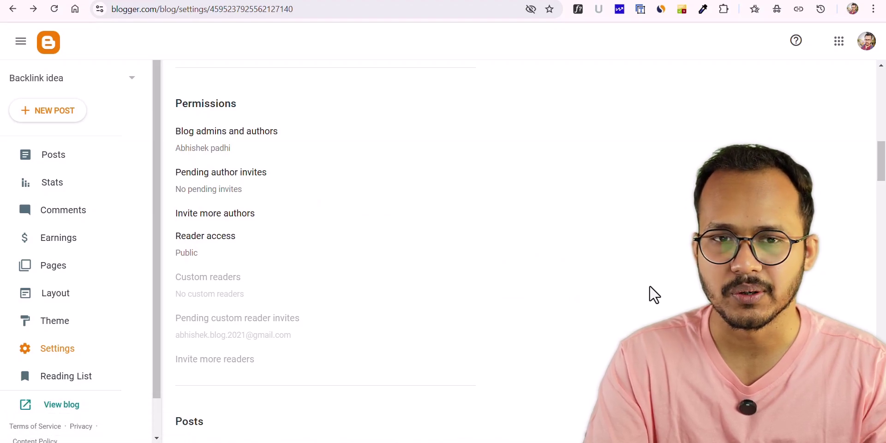
{"action": "left_click", "coordinate": [231, 247]}
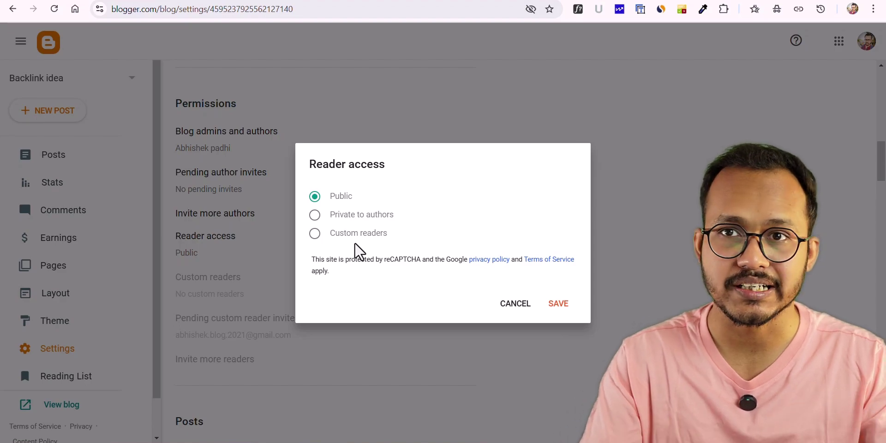